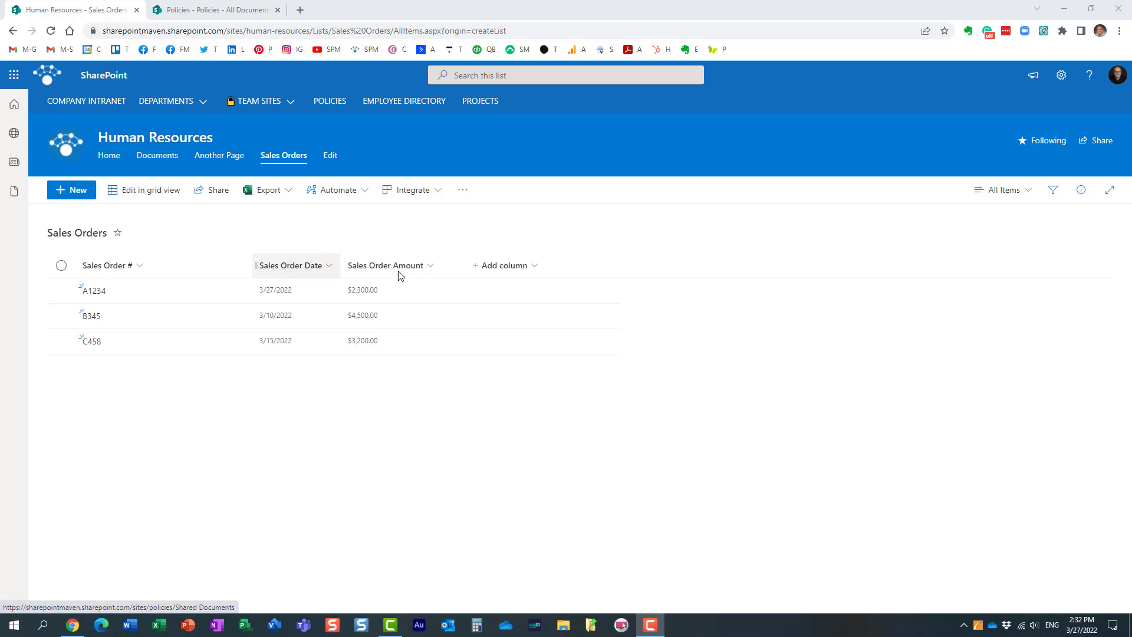
- Total the Sales Order Amount column as a Sum, showing $10,000.00
left_click(432, 267)
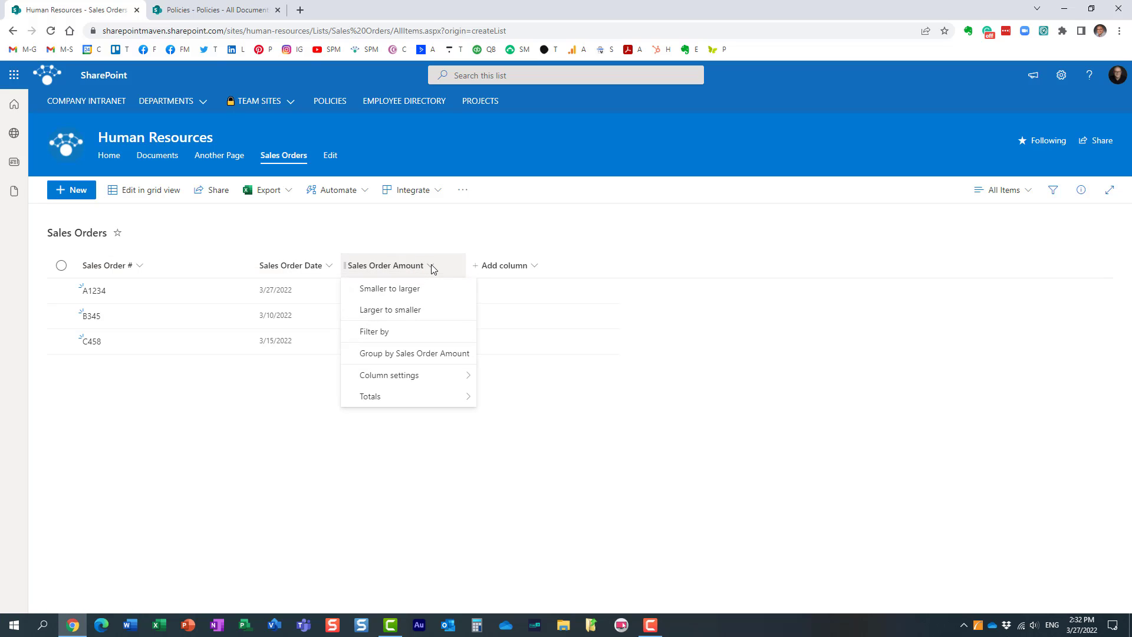
mouse_move(363, 401)
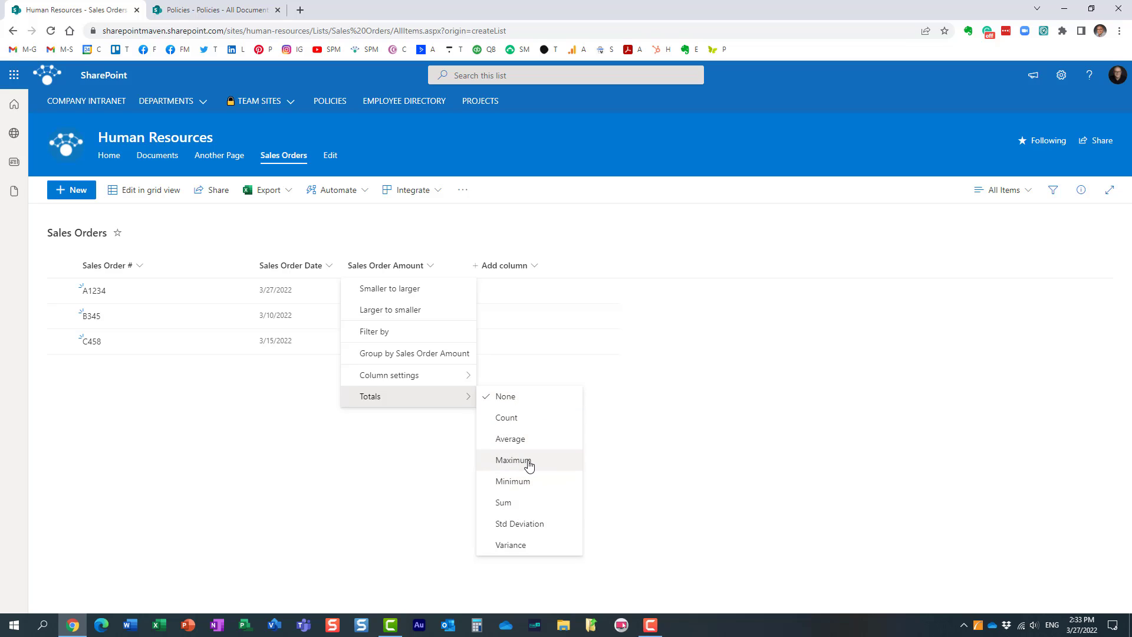
left_click(528, 503)
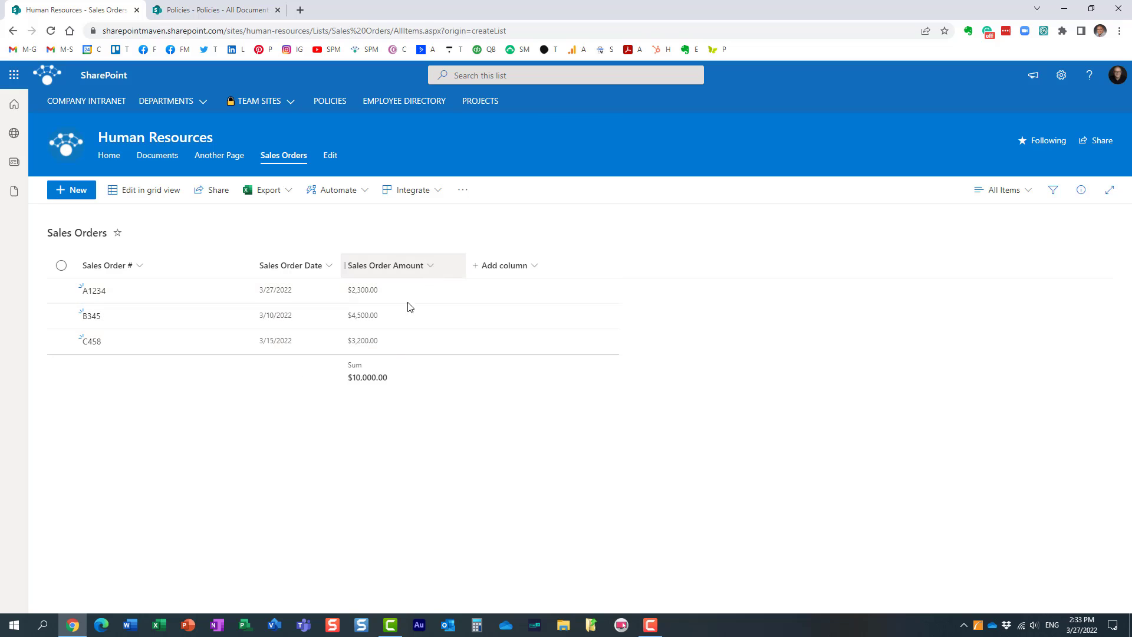
- Switch the Sales Order Amount total to Average, then to Count
left_click(423, 266)
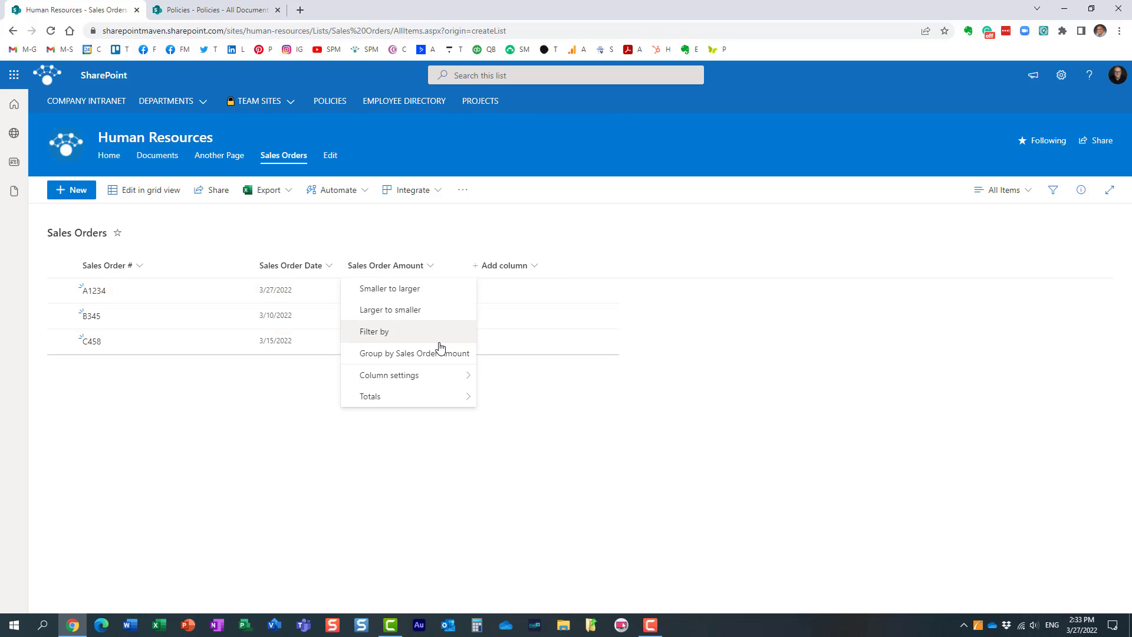
mouse_move(439, 395)
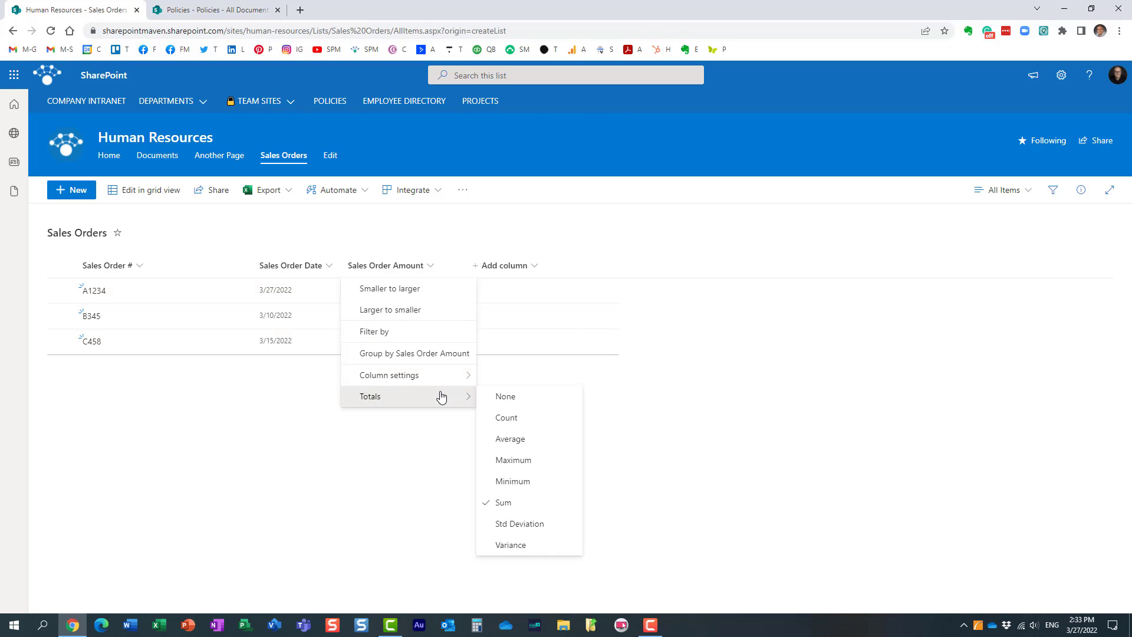
left_click(511, 439)
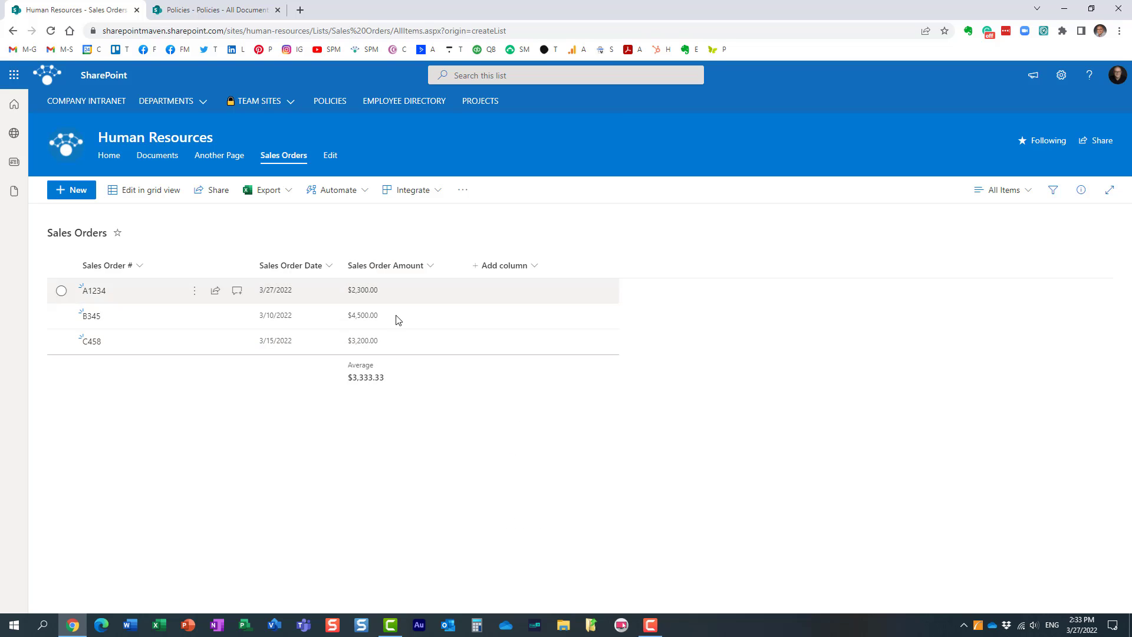
left_click(428, 267)
mouse_move(445, 393)
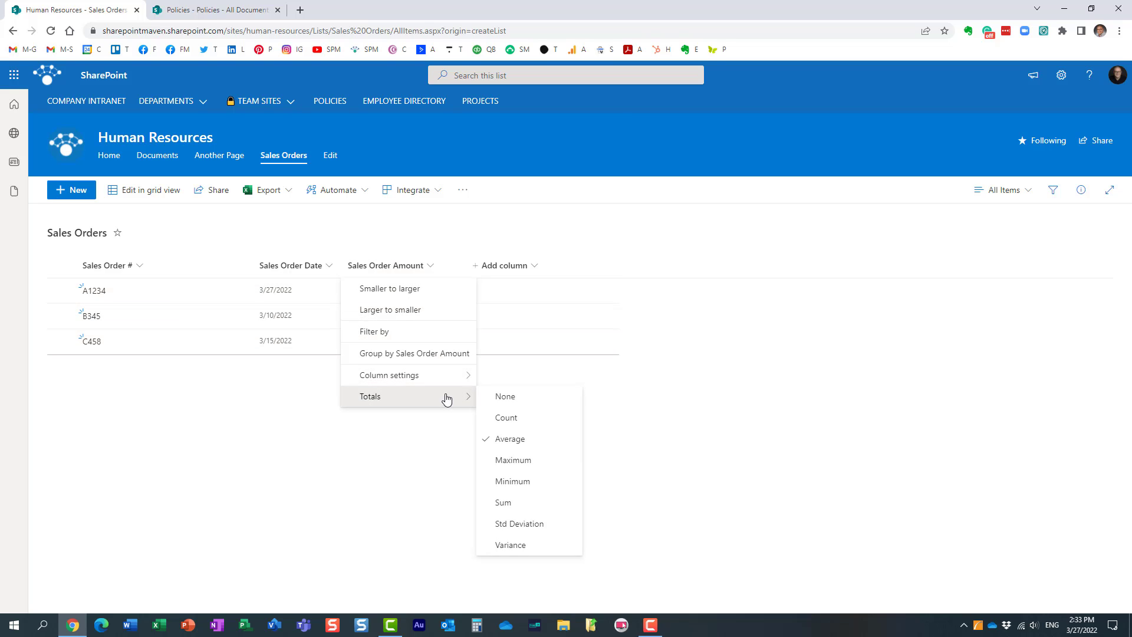
left_click(524, 426)
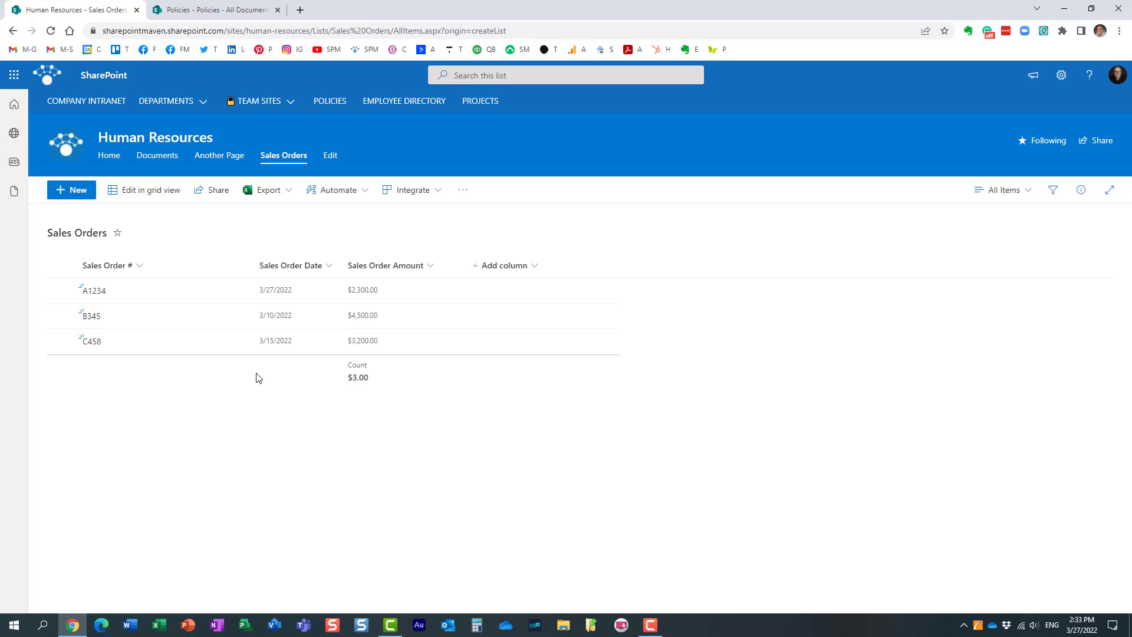
- Change the Sales Order Amount total to Maximum, showing $4,500.00
left_click(423, 266)
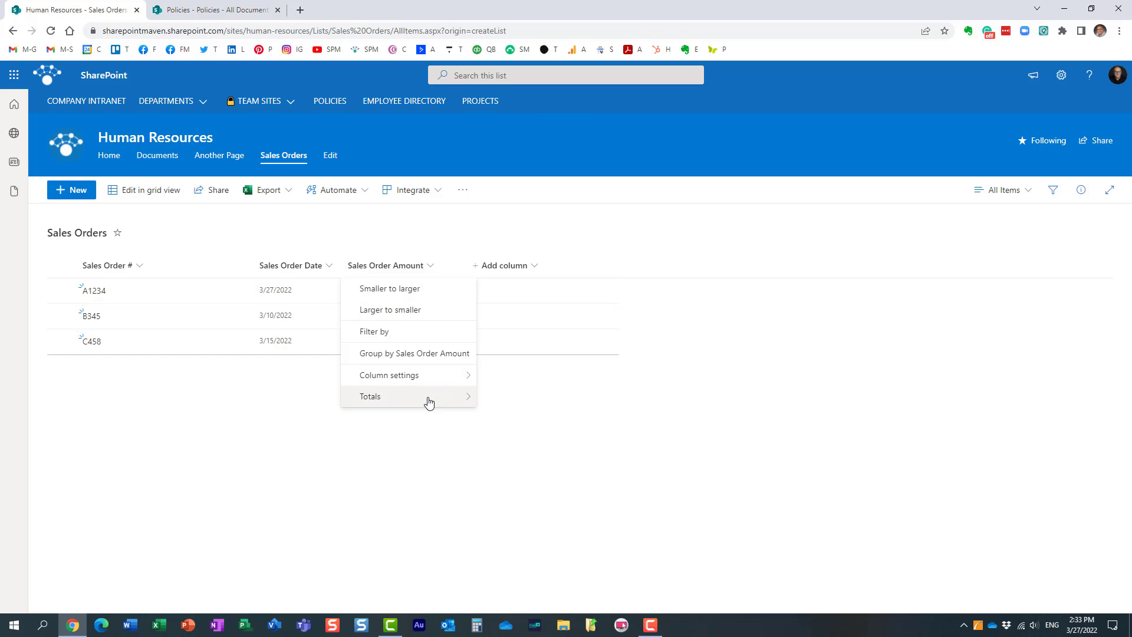
mouse_move(429, 402)
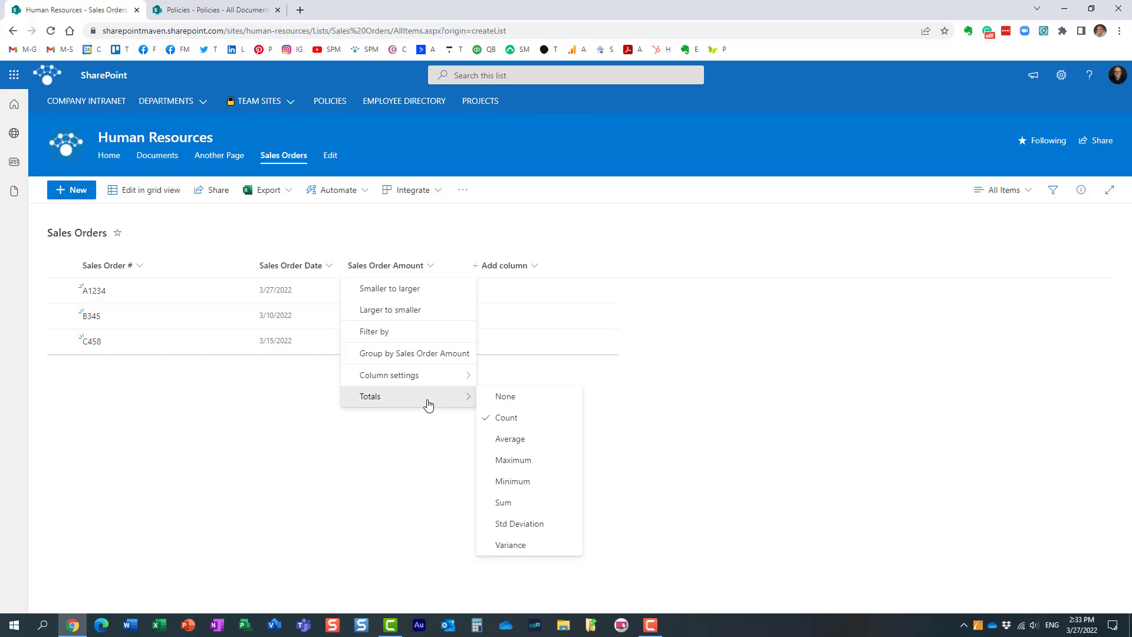
left_click(533, 467)
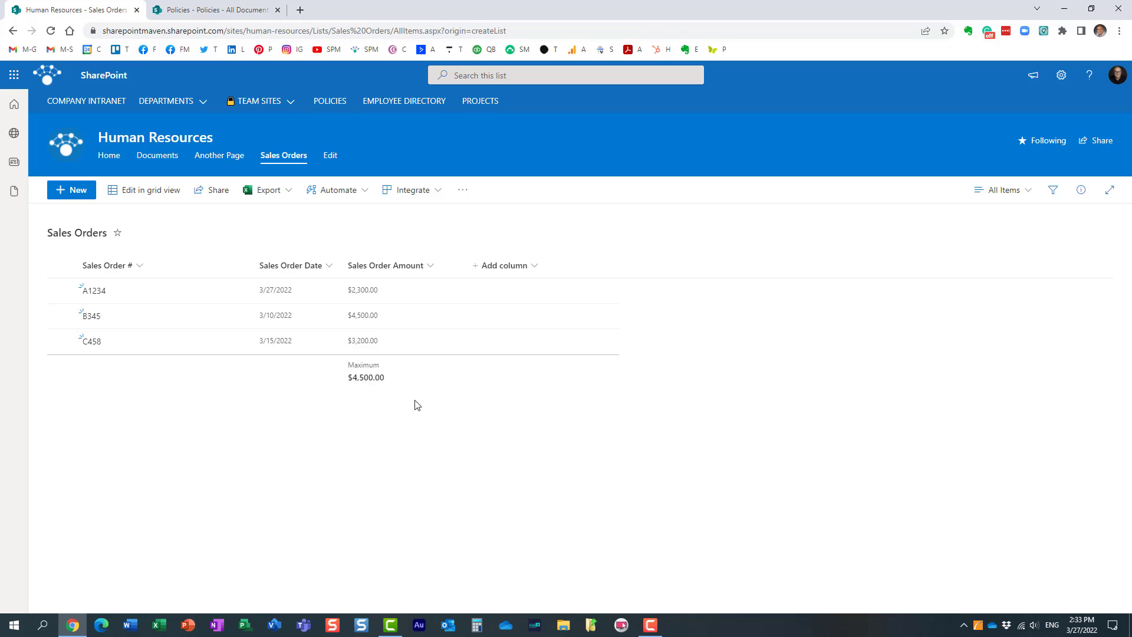
left_click(427, 265)
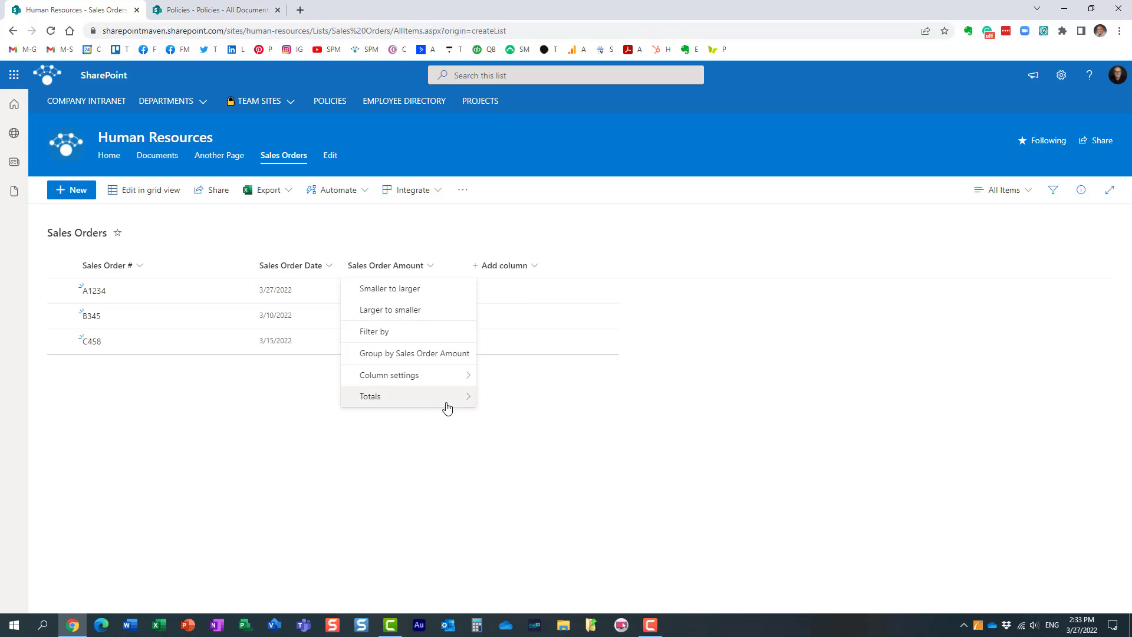
- Set the Sales Order Amount total back to Sum ($10,000.00) and verify Sum is checked
mouse_move(465, 405)
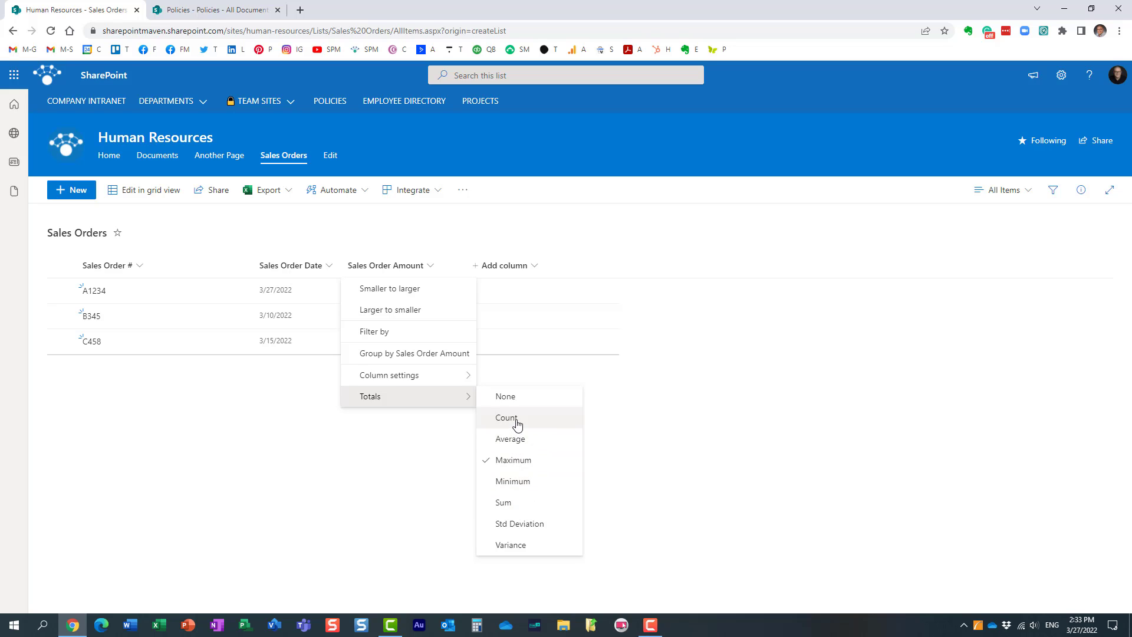
left_click(522, 505)
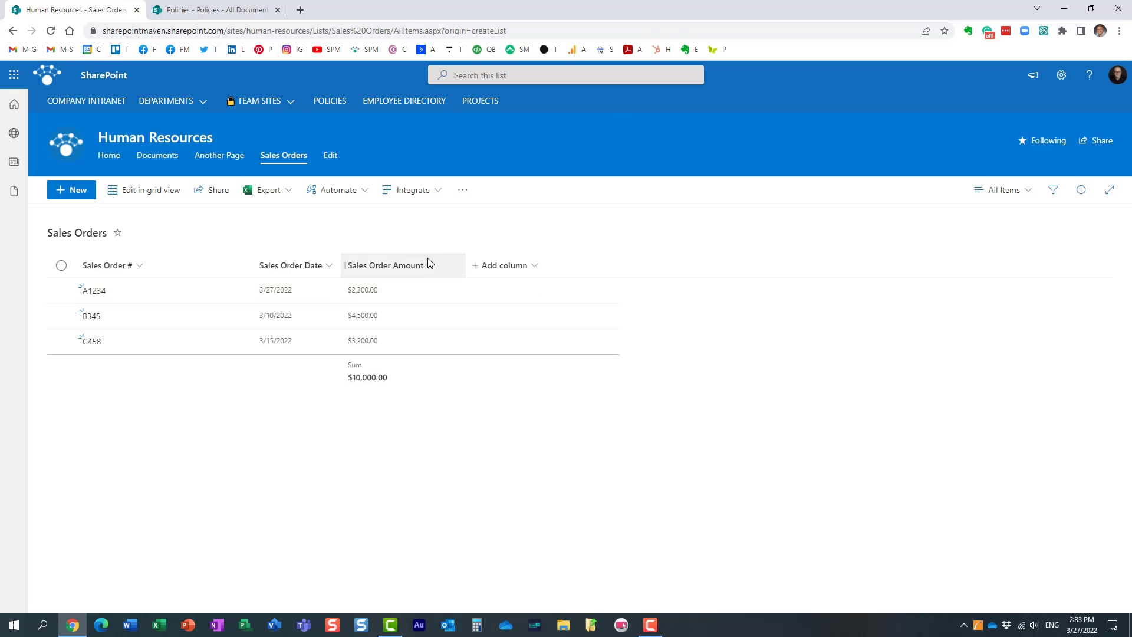
left_click(411, 266)
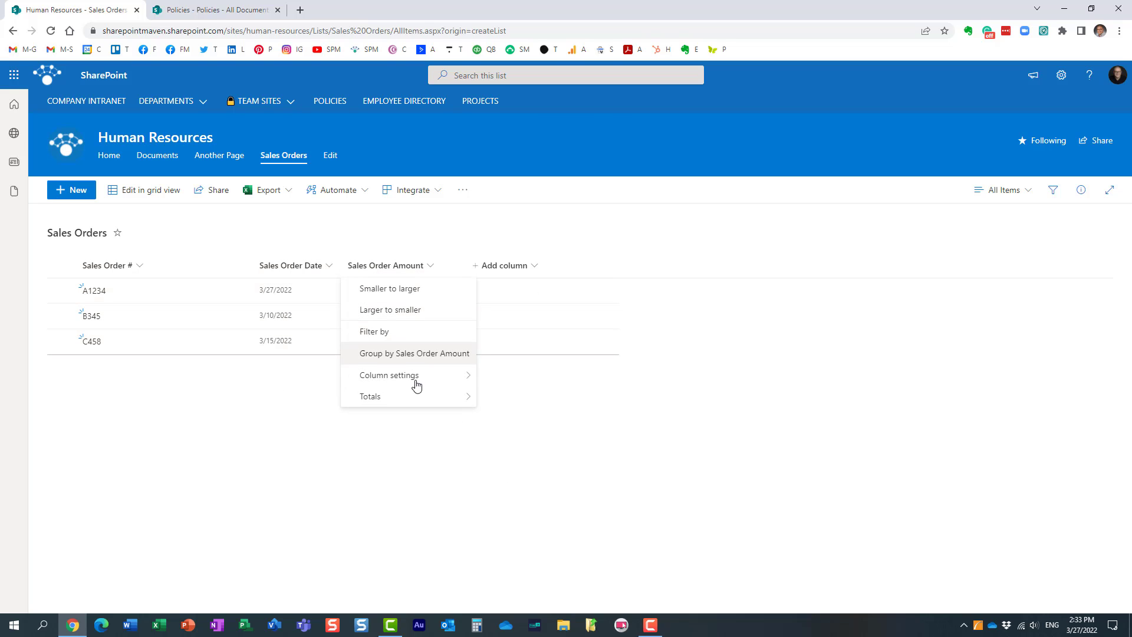
left_click(412, 397)
left_click(411, 516)
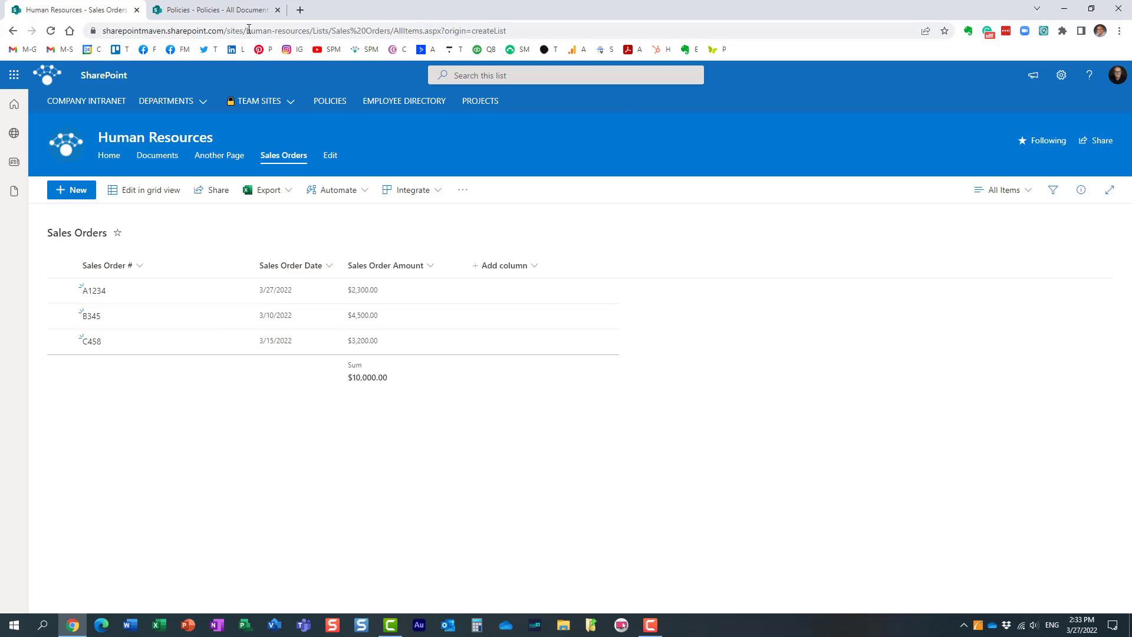
- Look at the Expiration Date column's total options in the Policies library, then return to Sales Orders
left_click(215, 13)
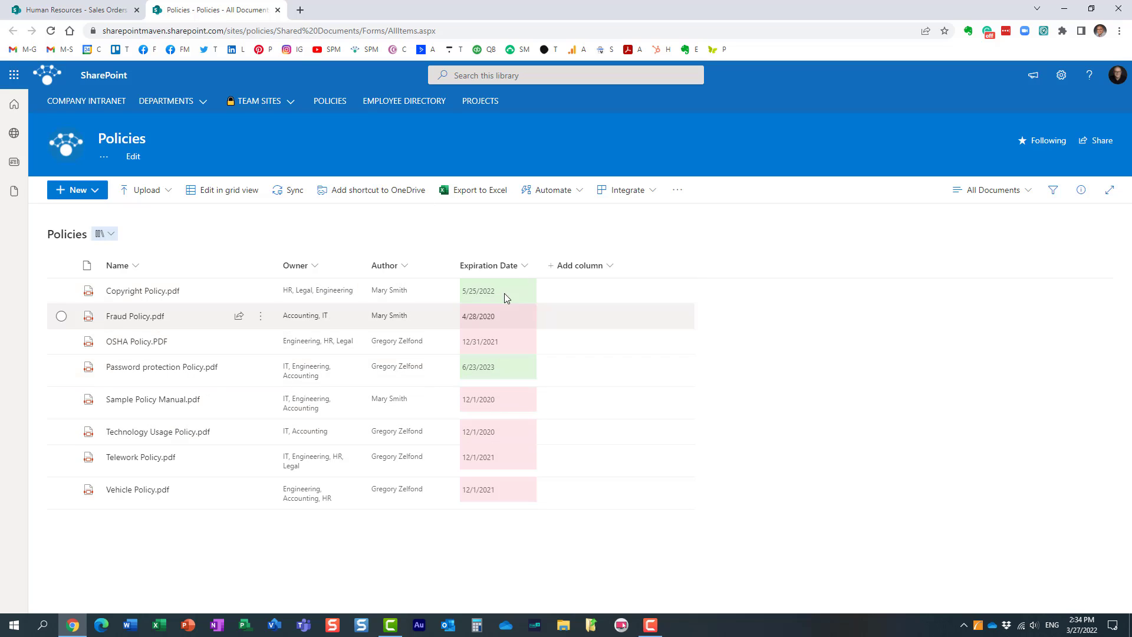
left_click(525, 266)
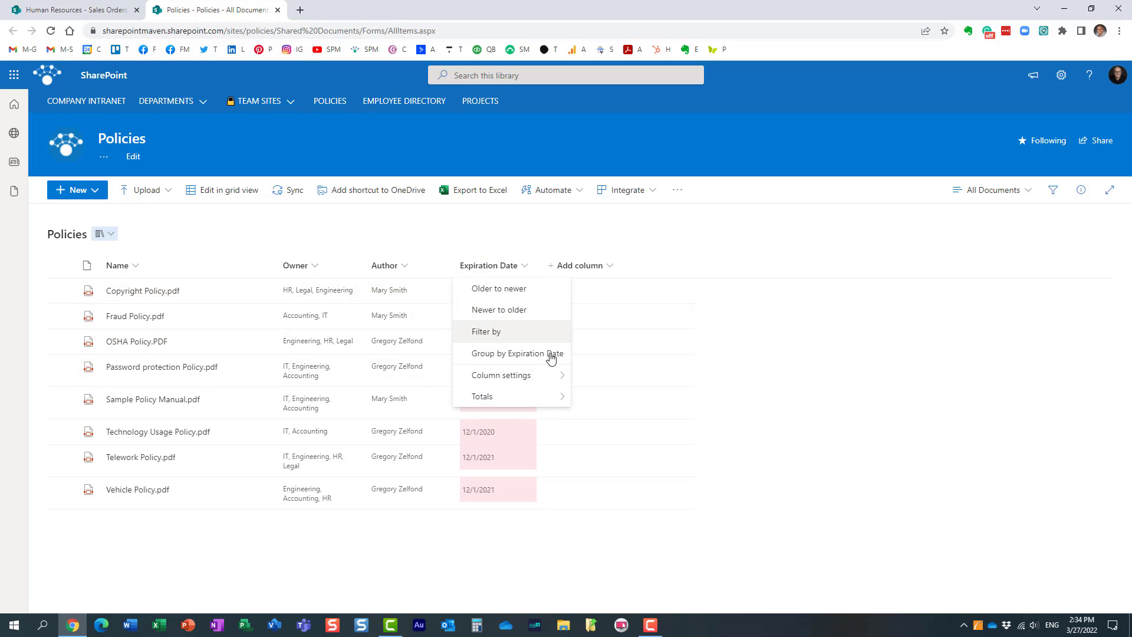
mouse_move(550, 397)
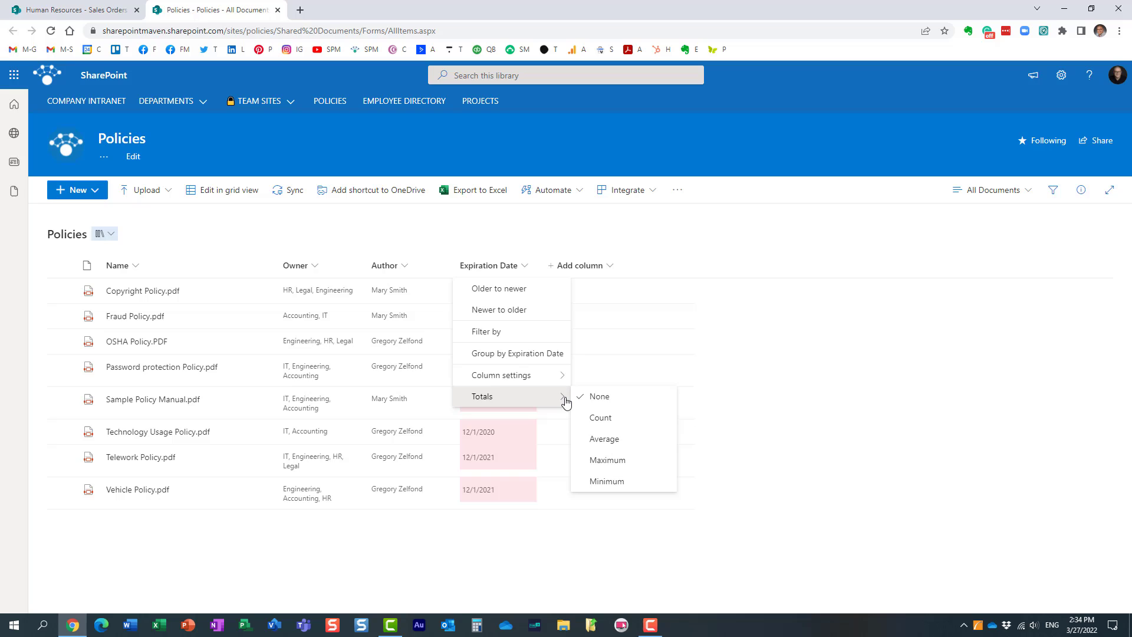
left_click(496, 231)
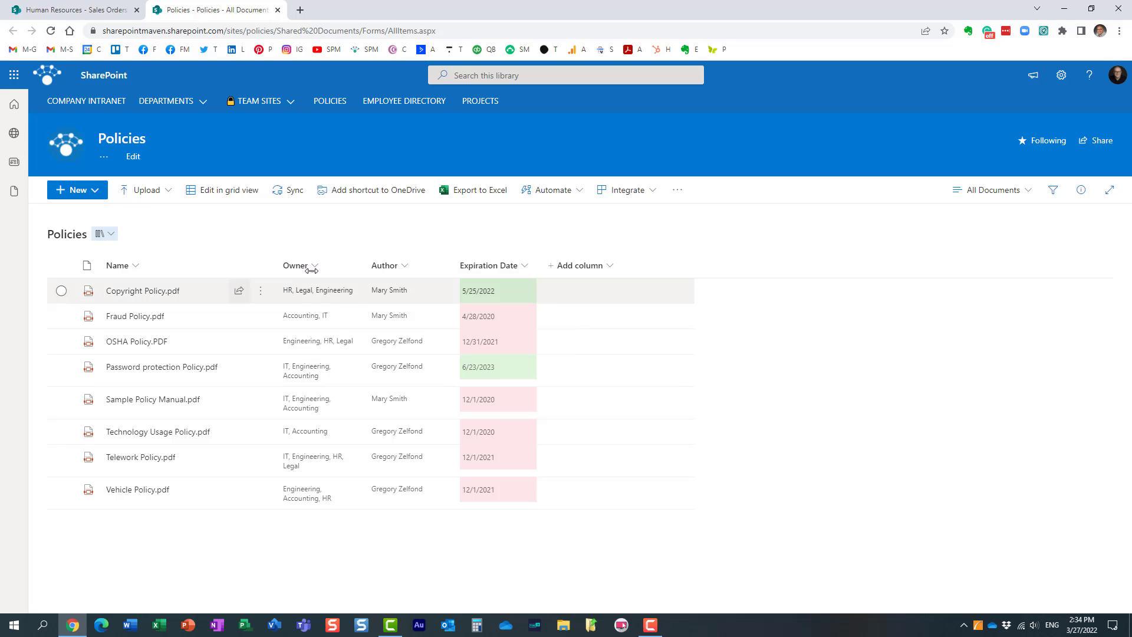
left_click(86, 12)
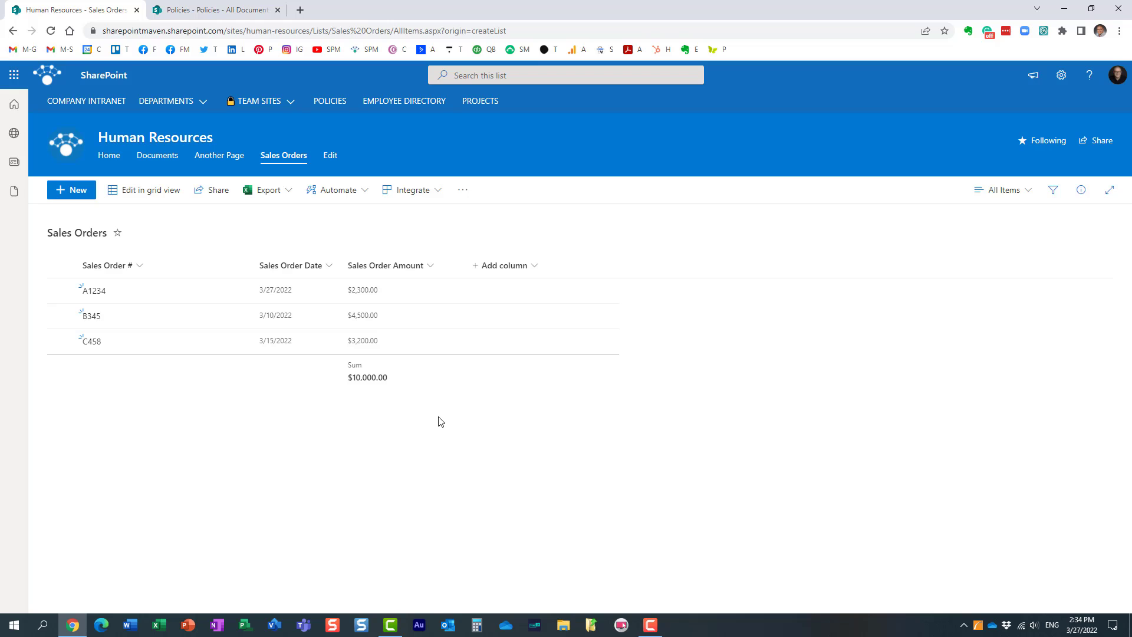
left_click(426, 263)
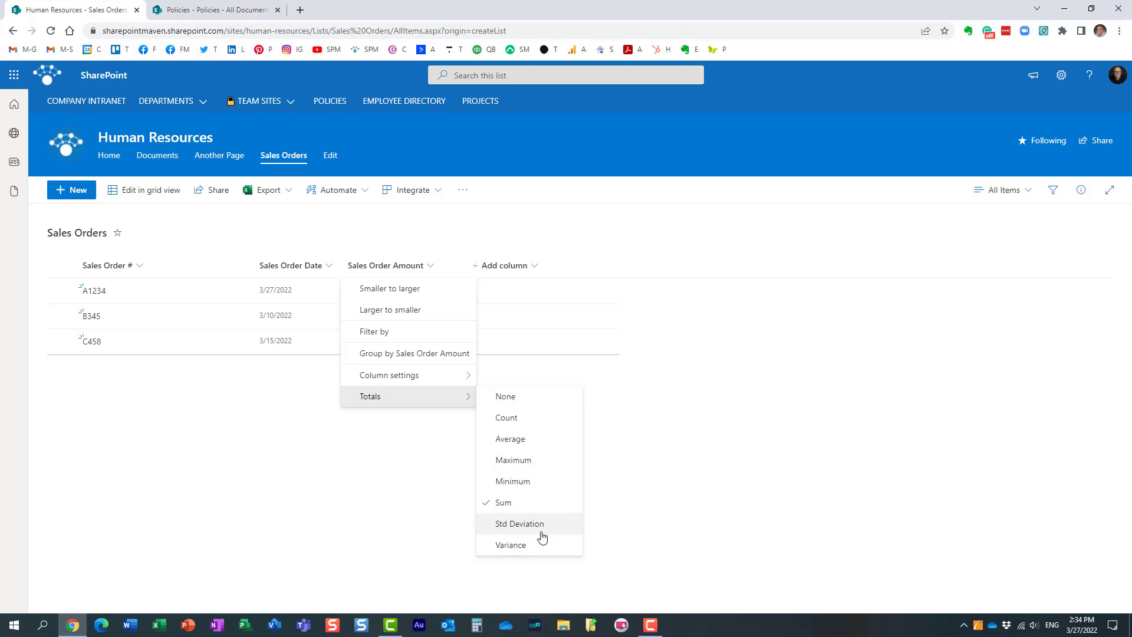
left_click(463, 247)
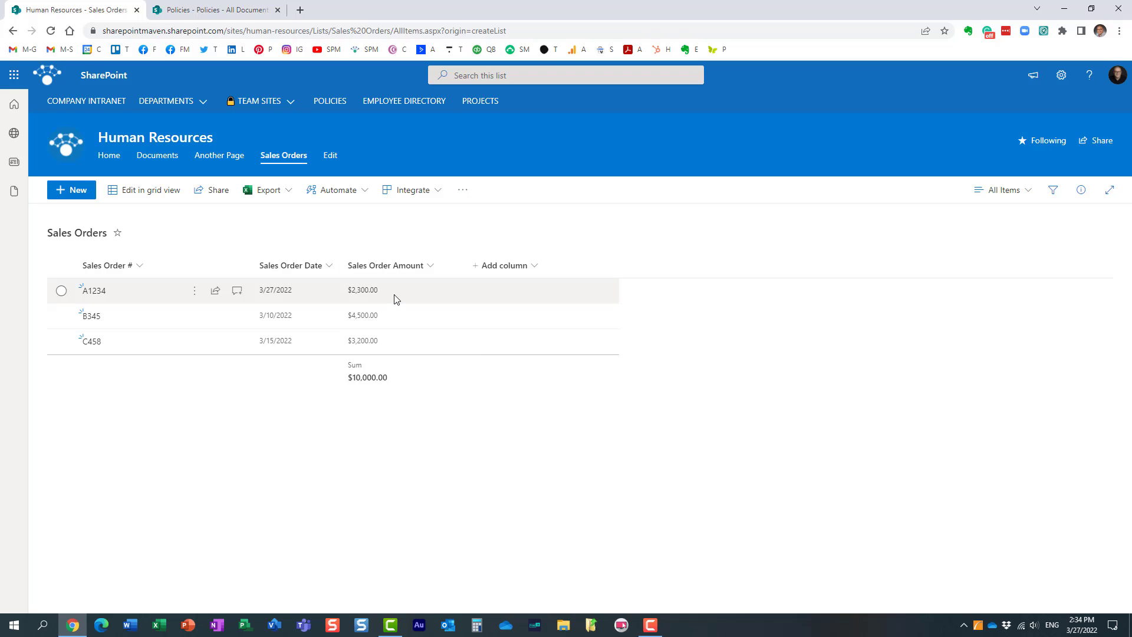
left_click(426, 266)
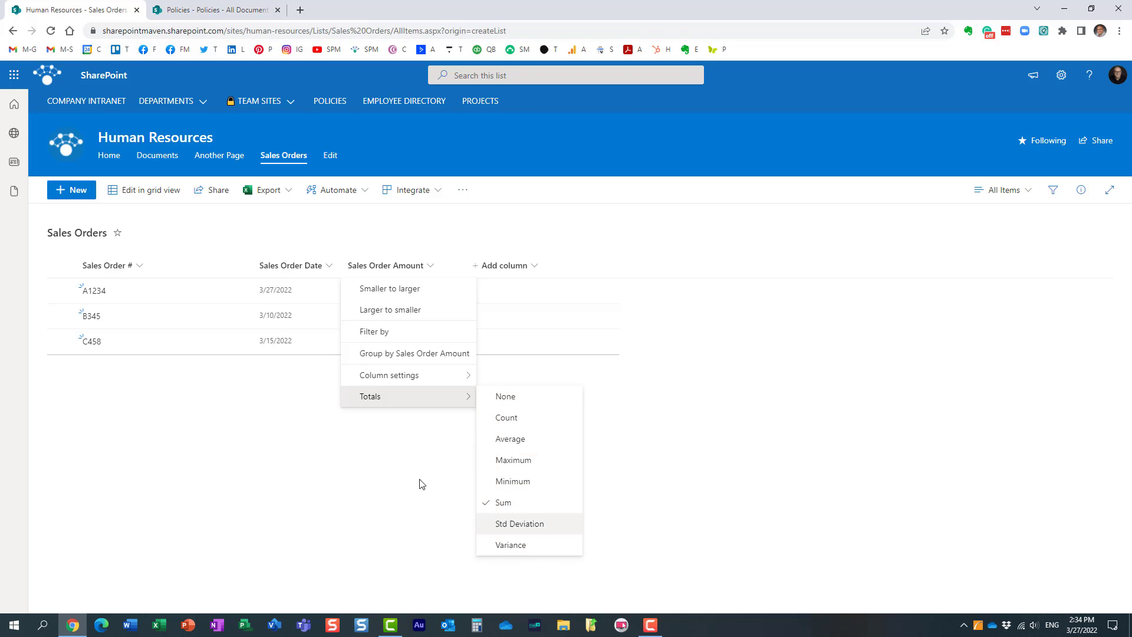
left_click(326, 266)
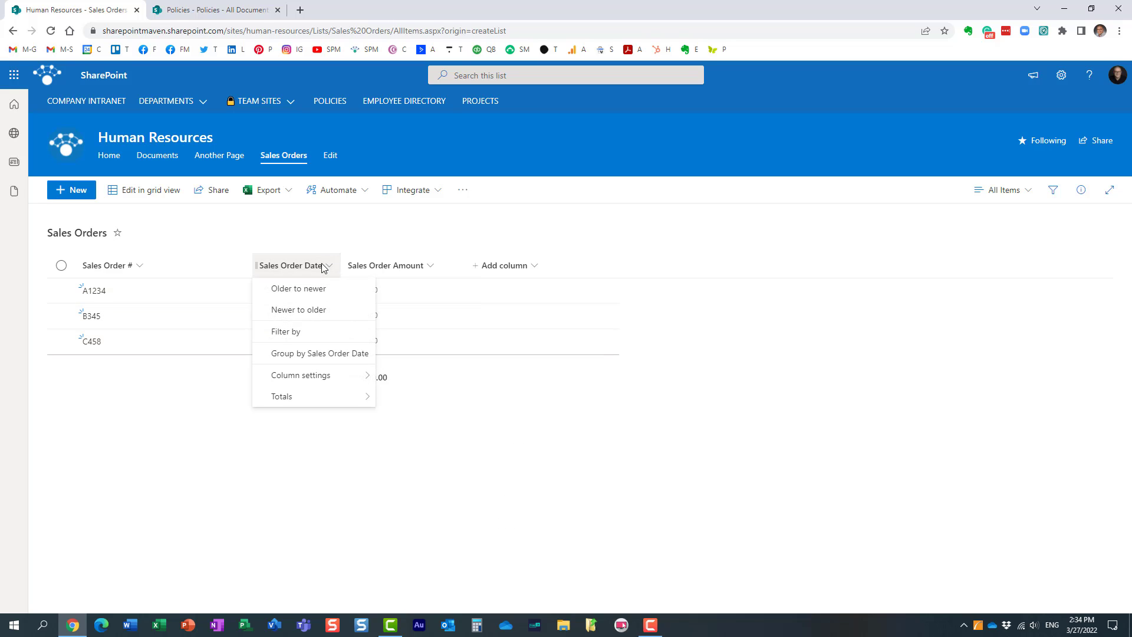
left_click(356, 220)
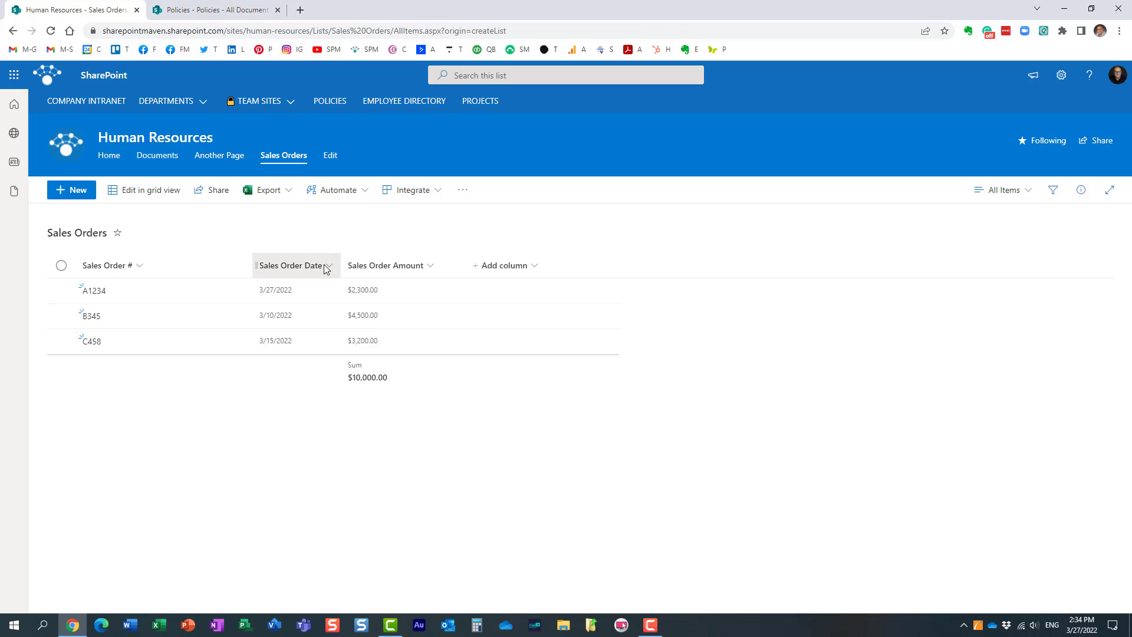
left_click(324, 267)
mouse_move(334, 397)
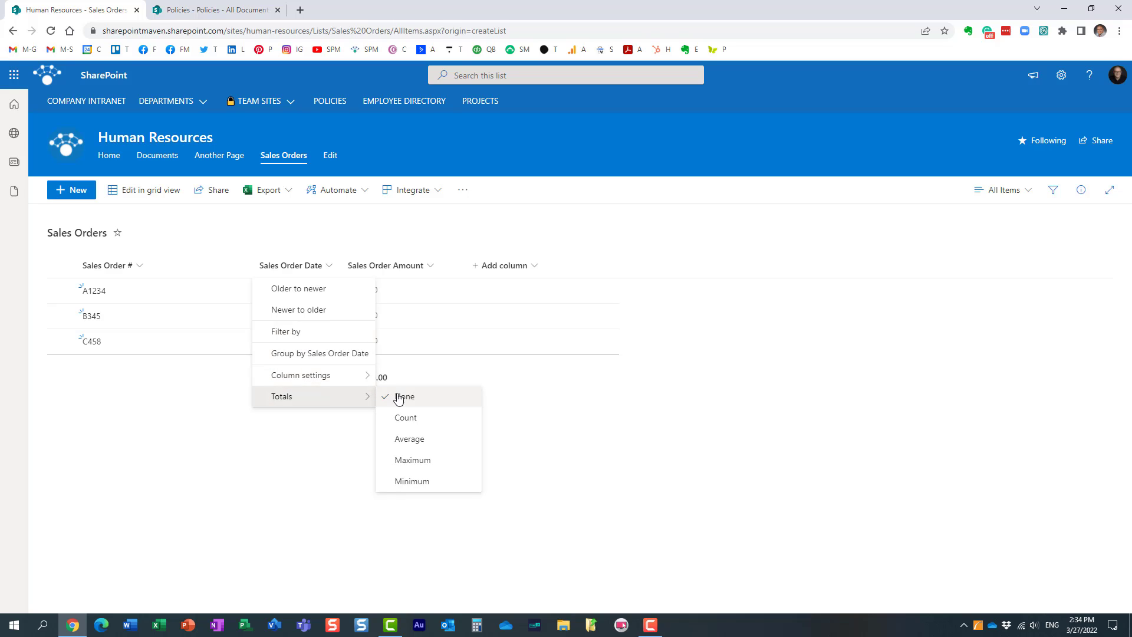
left_click(239, 483)
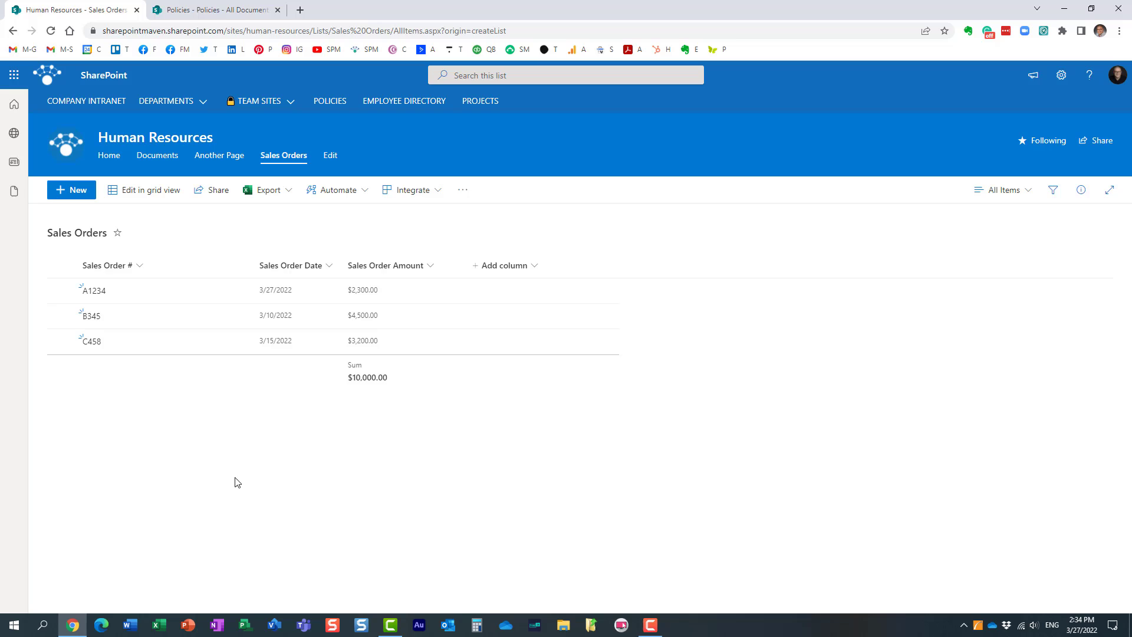
left_click(135, 264)
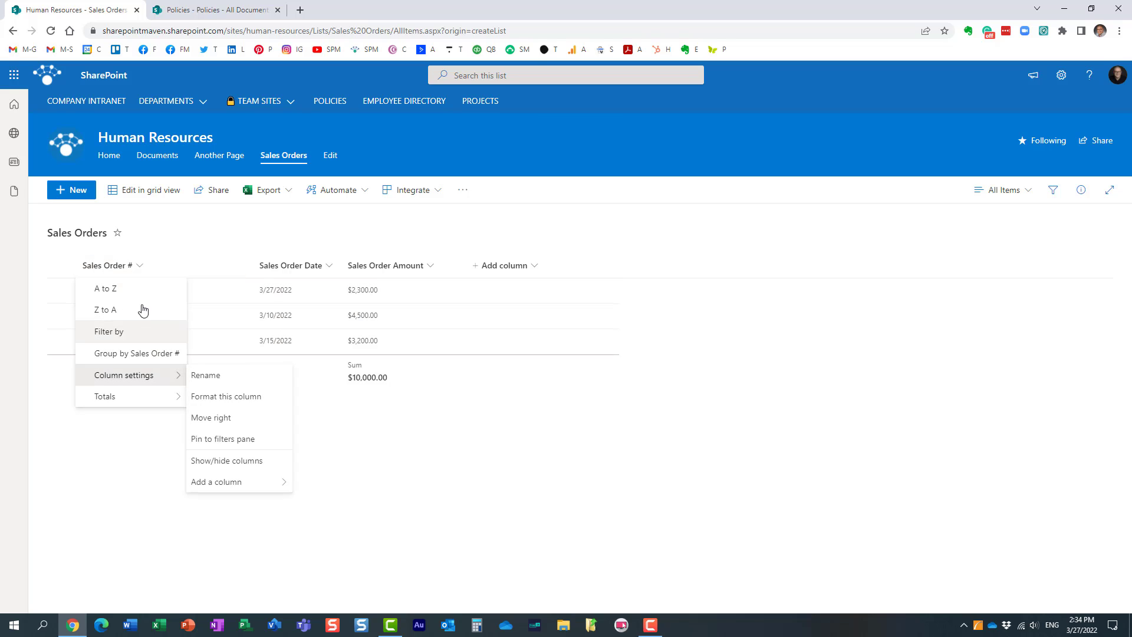
mouse_move(151, 398)
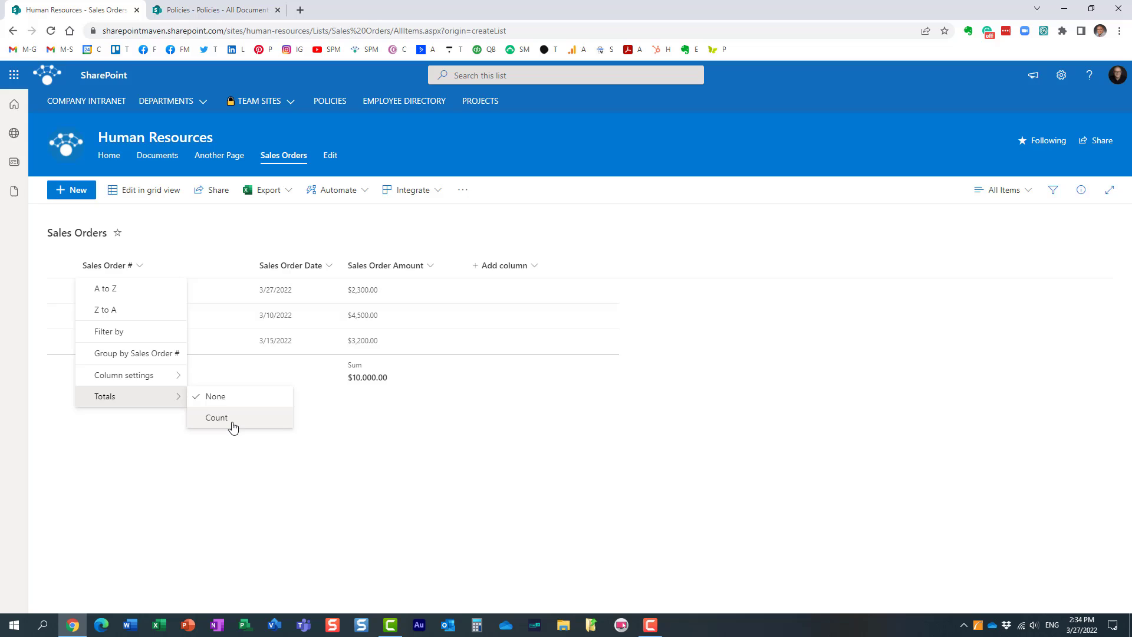
left_click(273, 227)
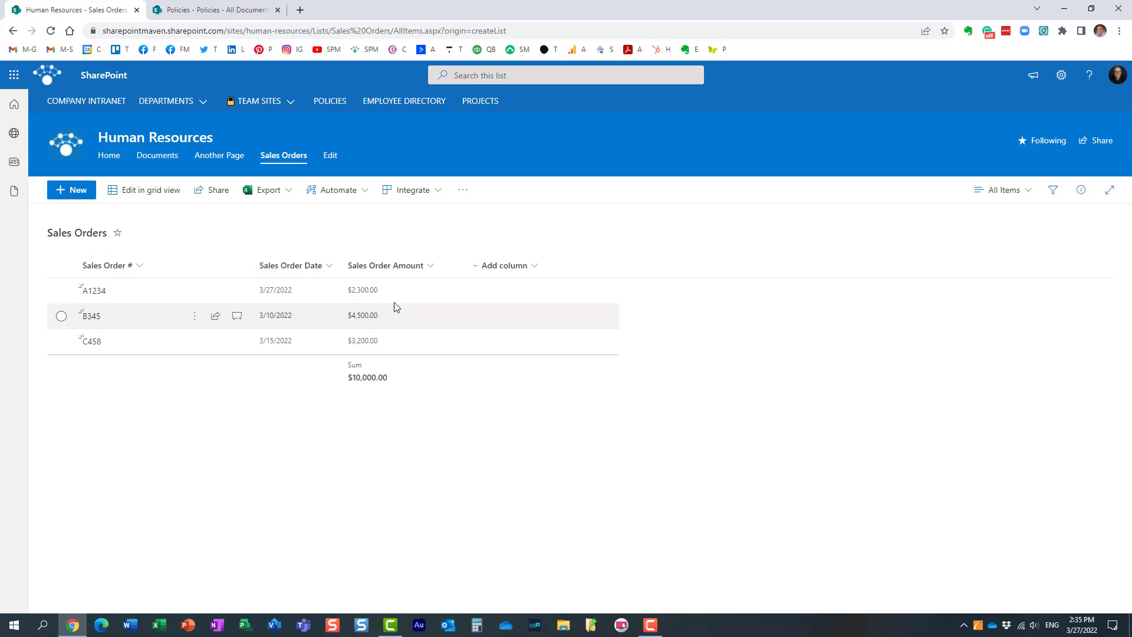
left_click(356, 274)
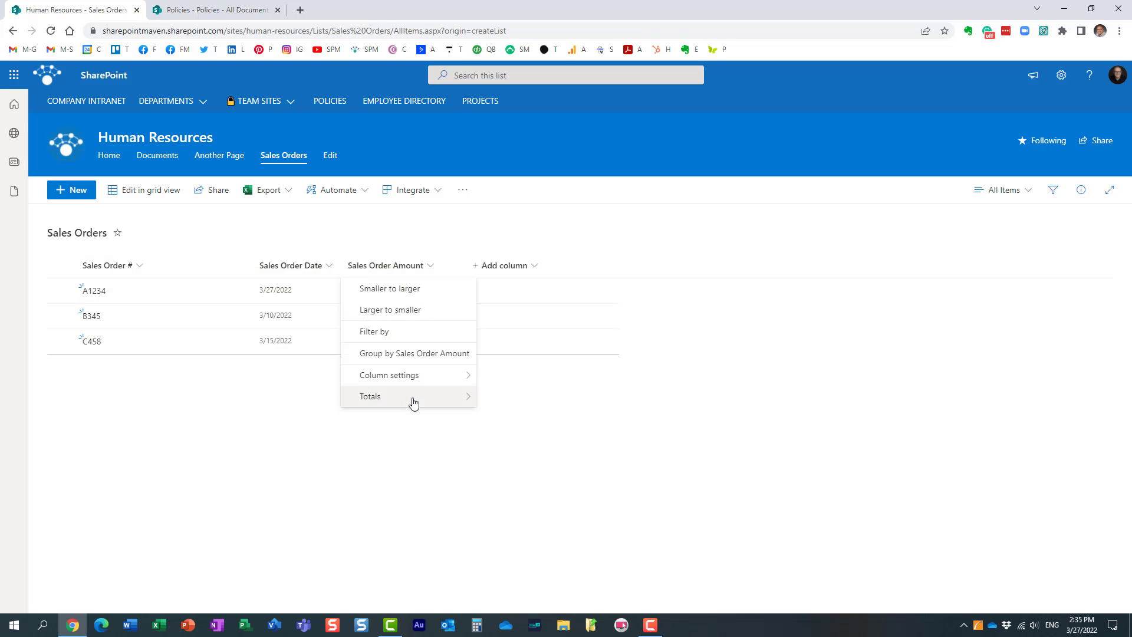
mouse_move(412, 398)
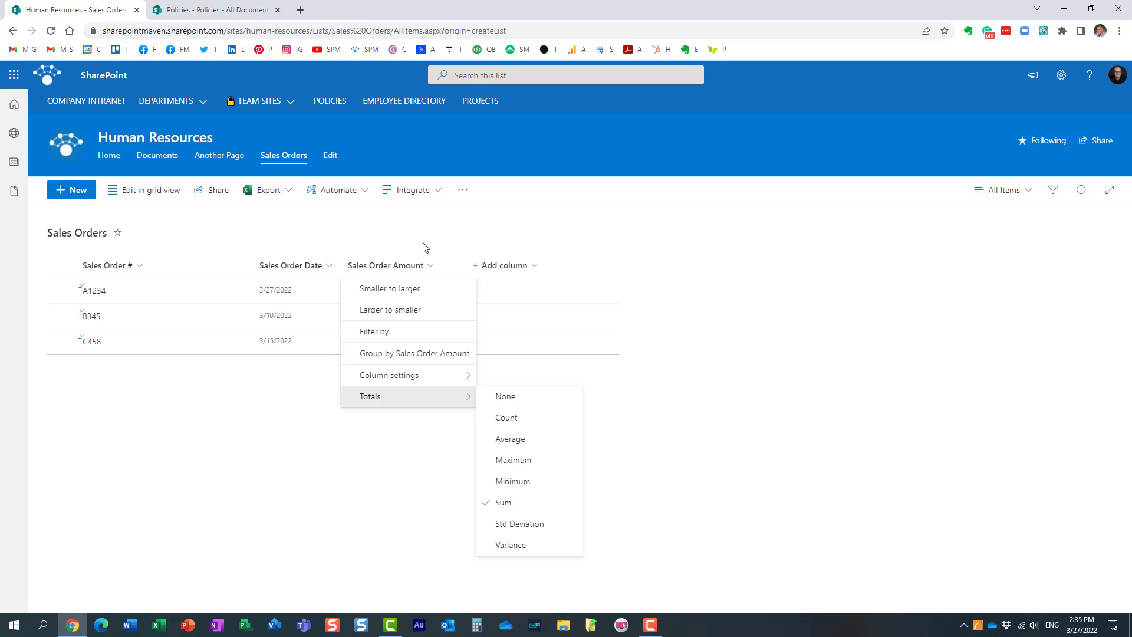
left_click(468, 244)
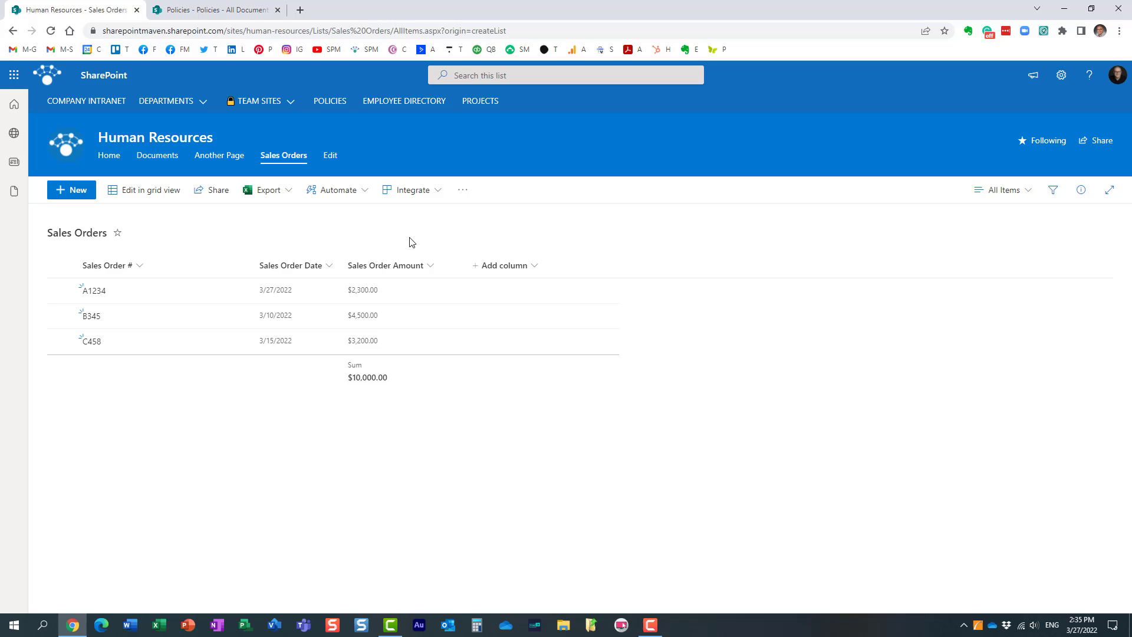
- Edit the All Items view and expand its Totals section to check Sales Order Amount's Sum
left_click(1004, 189)
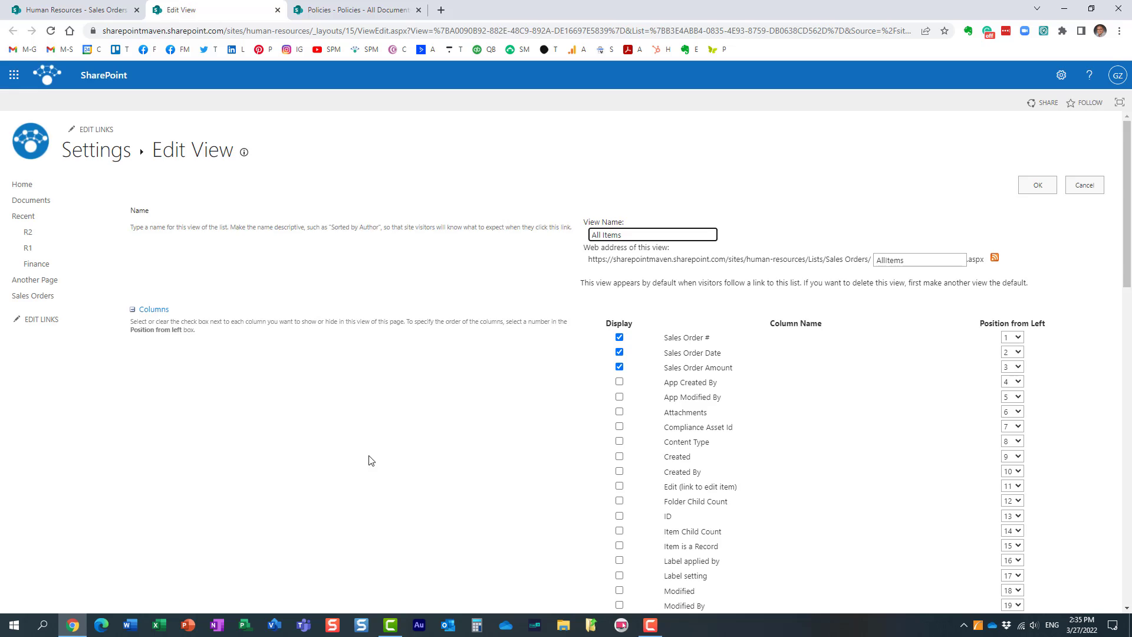
scroll(389, 453, "down", 9)
scroll(390, 452, "down", 5)
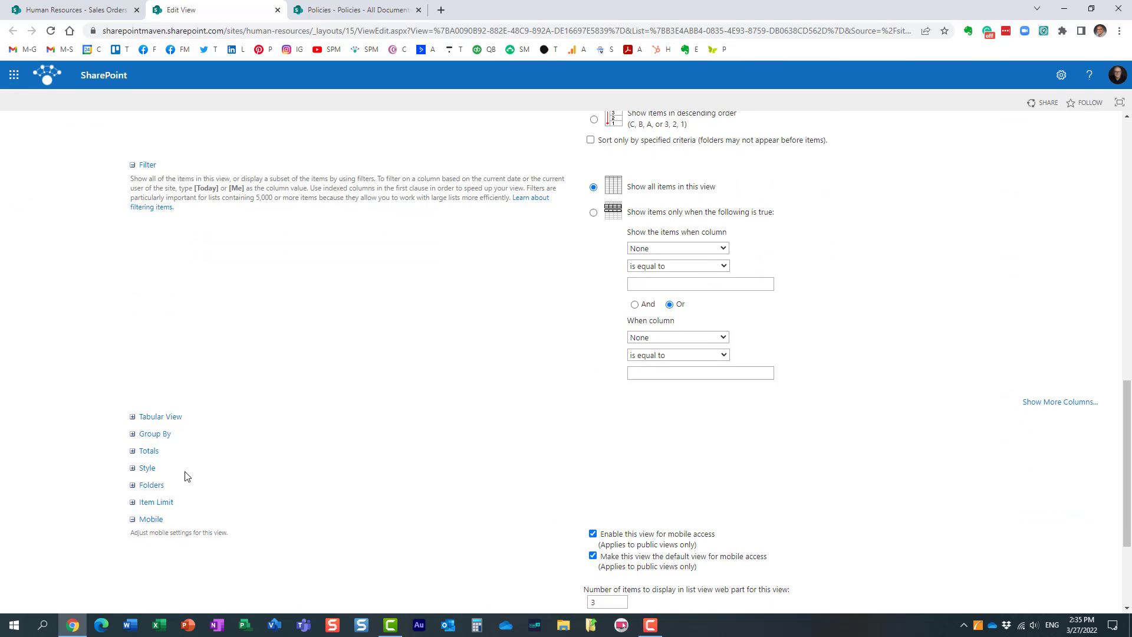
left_click(136, 452)
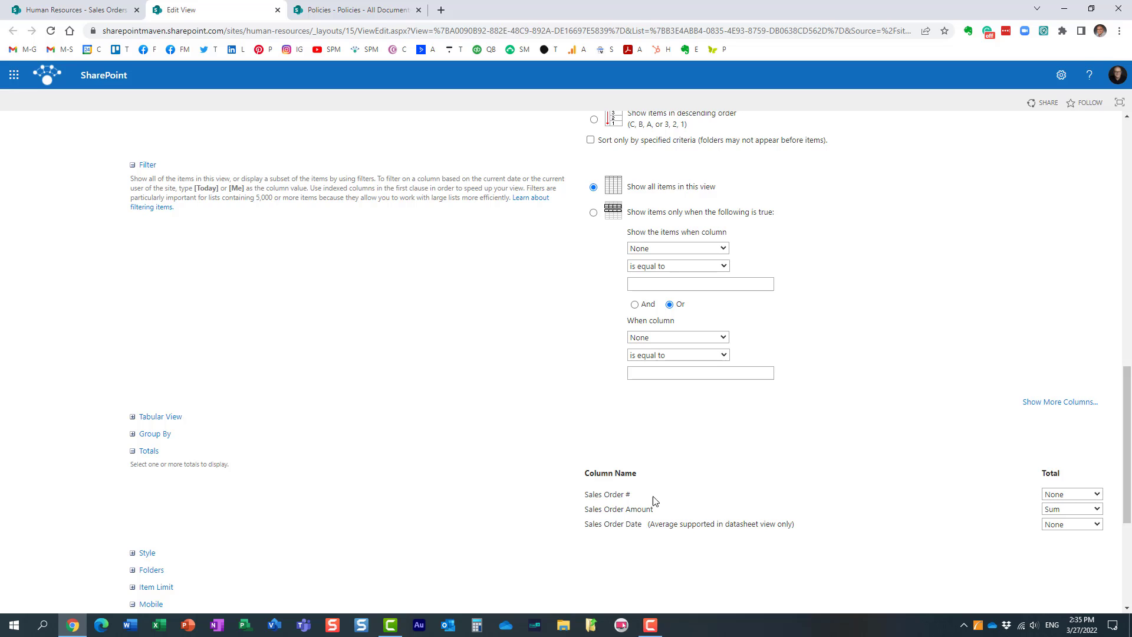
scroll(626, 496, "up", 3)
scroll(627, 495, "up", 10)
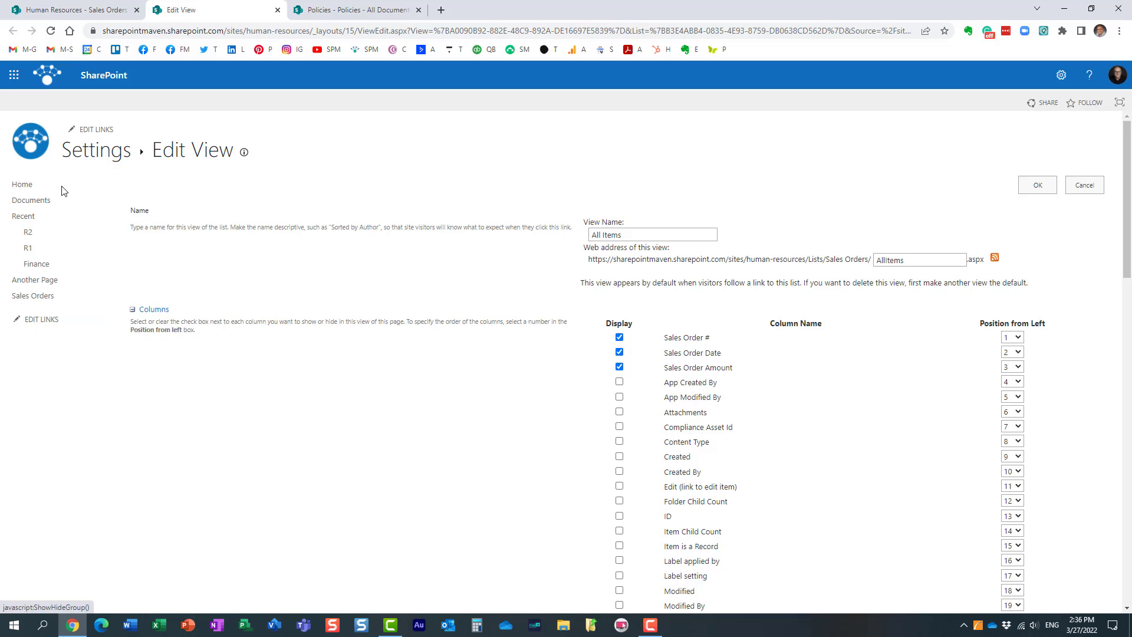
- Back on the Sales Orders list, confirm Sales Order Amount's total remains Sum ($10,000.00)
left_click(78, 12)
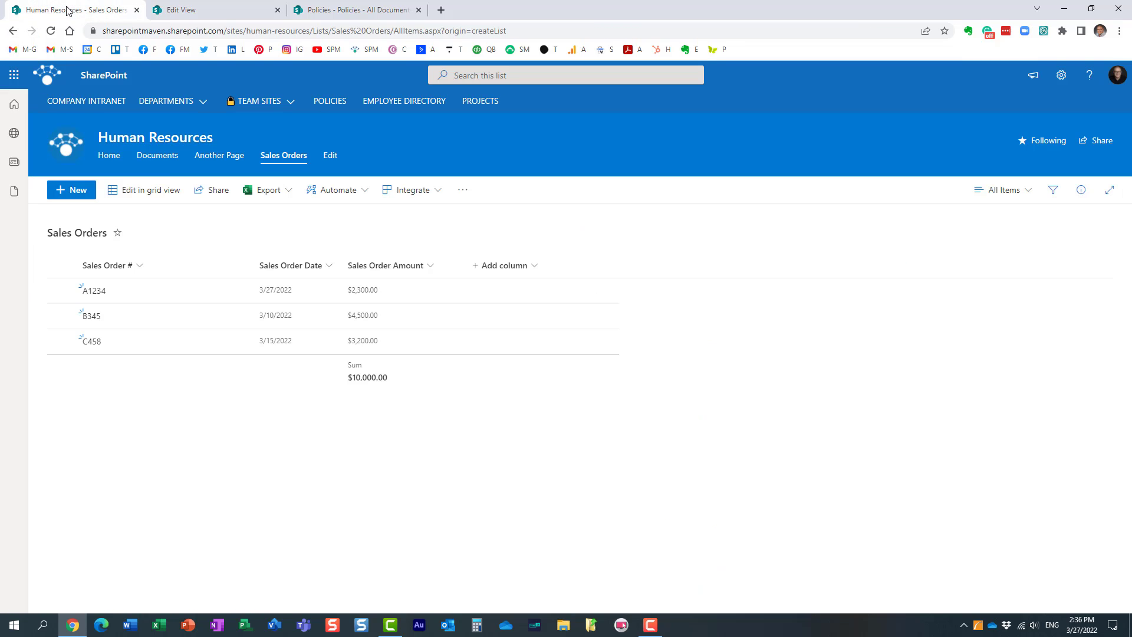
left_click(420, 266)
mouse_move(455, 399)
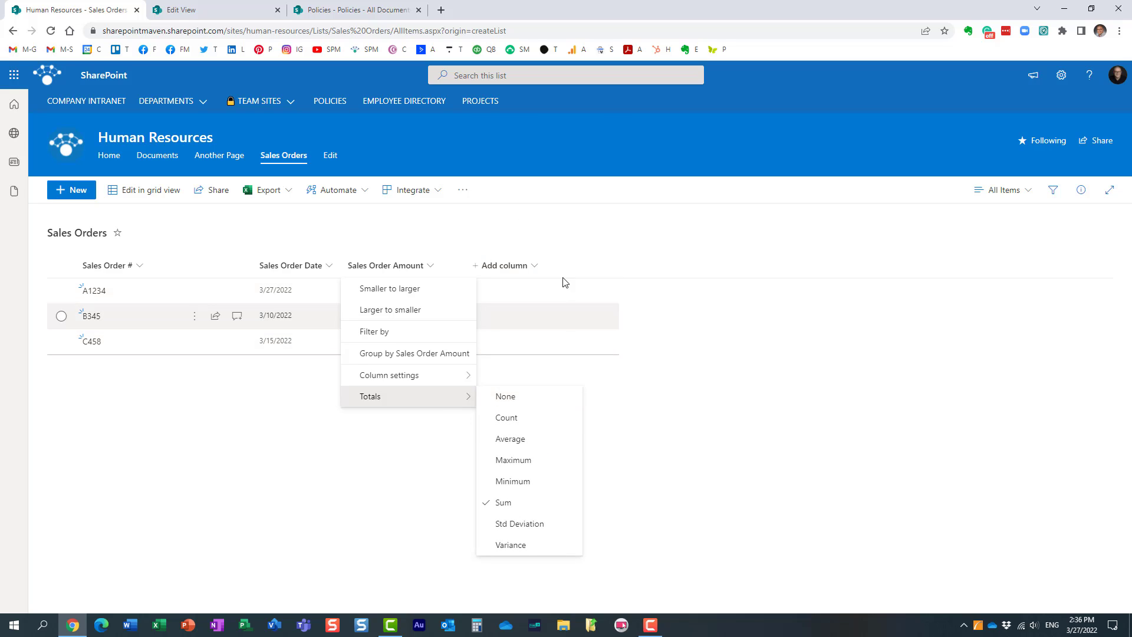
left_click(560, 219)
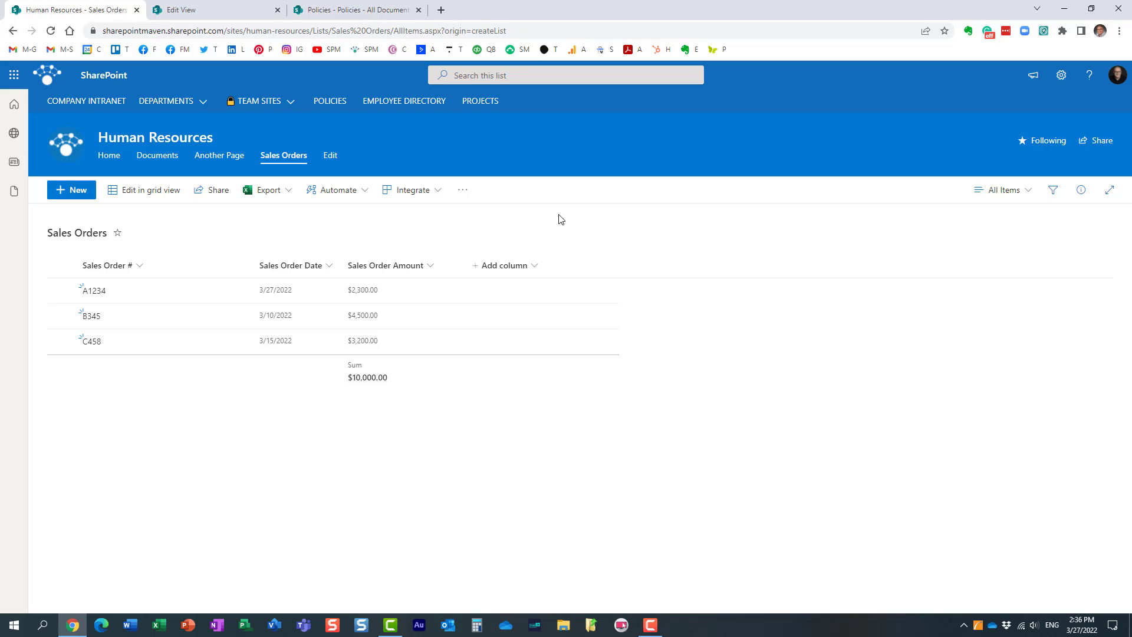